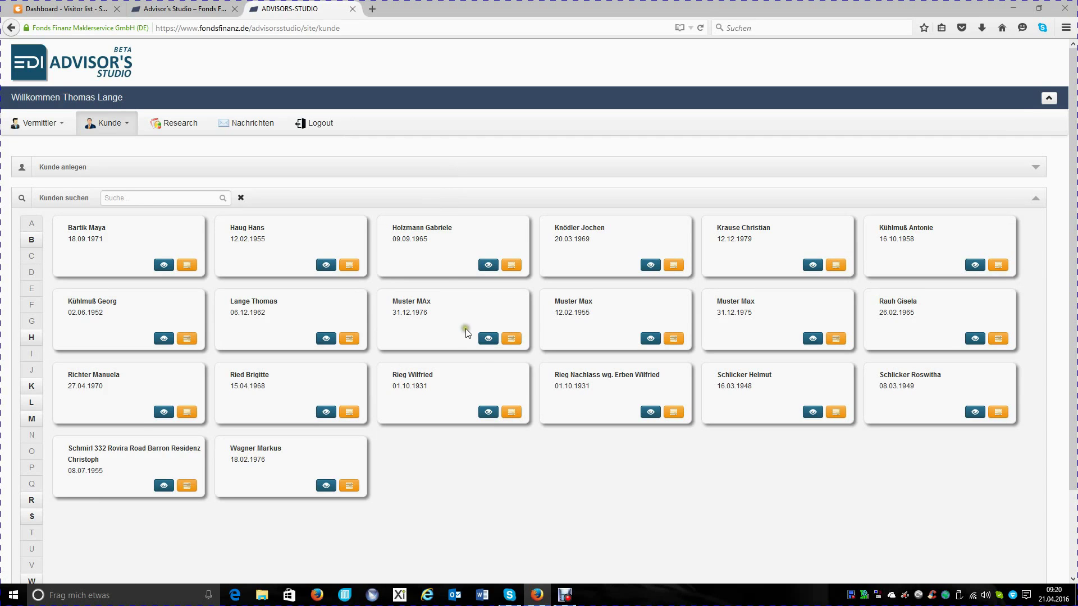
Open the file of the third customer in the second row and start a depot analysis with Gesprächsanlass Überprüfung von Positionen.
{"action": "left_click", "coordinate": [488, 339]}
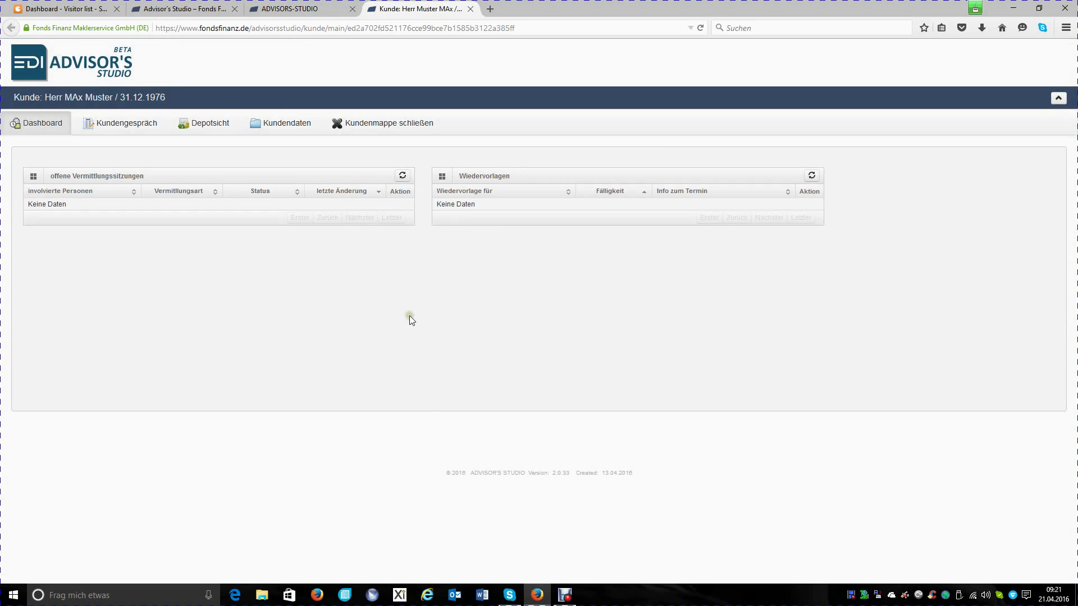
{"action": "left_click", "coordinate": [122, 121]}
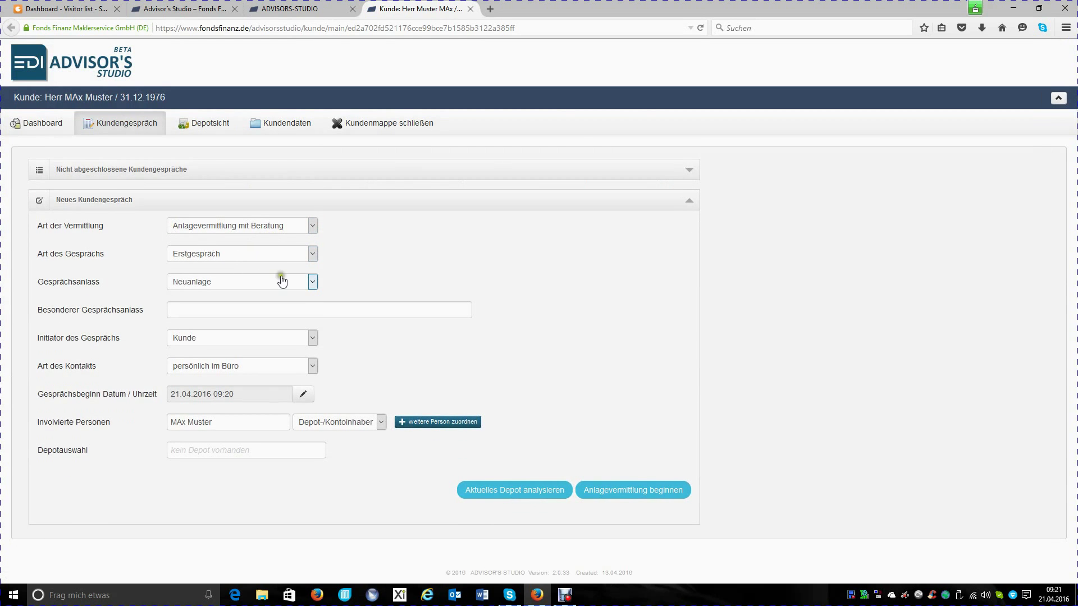
{"action": "left_click", "coordinate": [313, 283]}
{"action": "left_click", "coordinate": [275, 332]}
{"action": "left_click", "coordinate": [264, 370]}
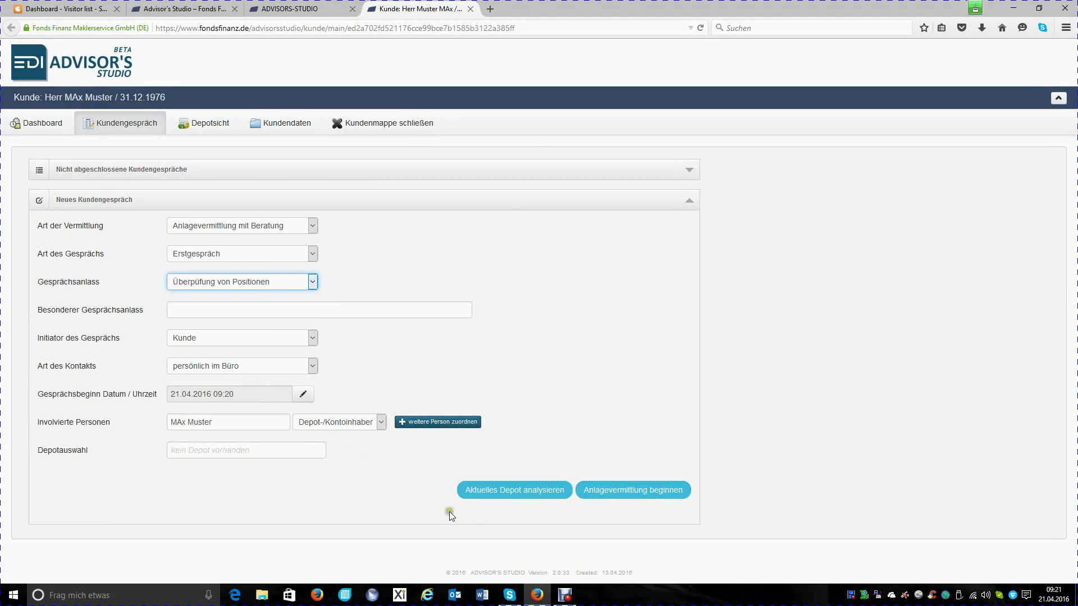
{"action": "left_click", "coordinate": [516, 496]}
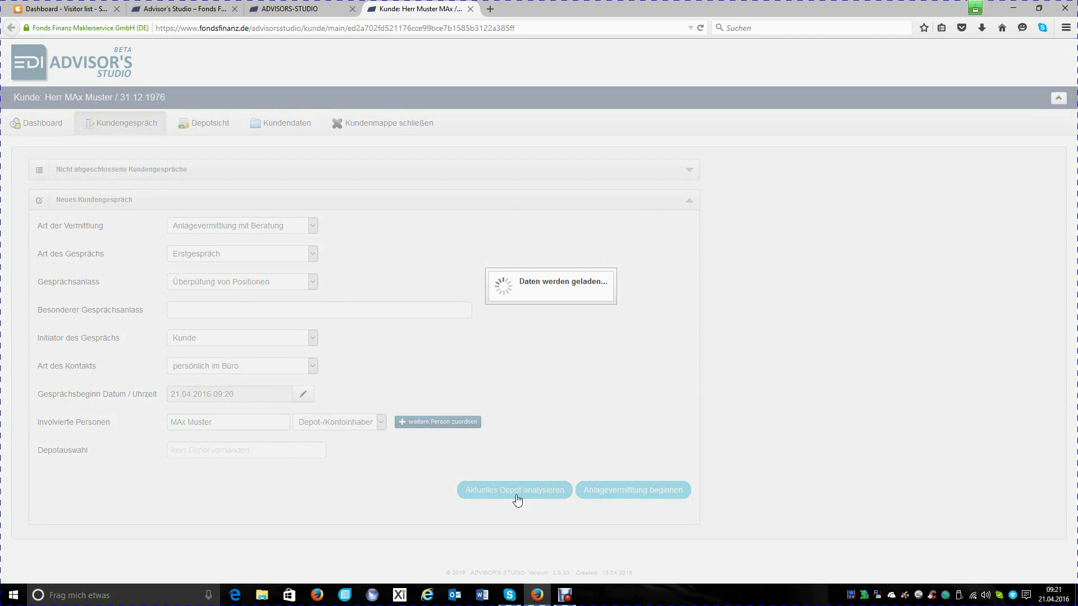
{"action": "left_click", "coordinate": [180, 296]}
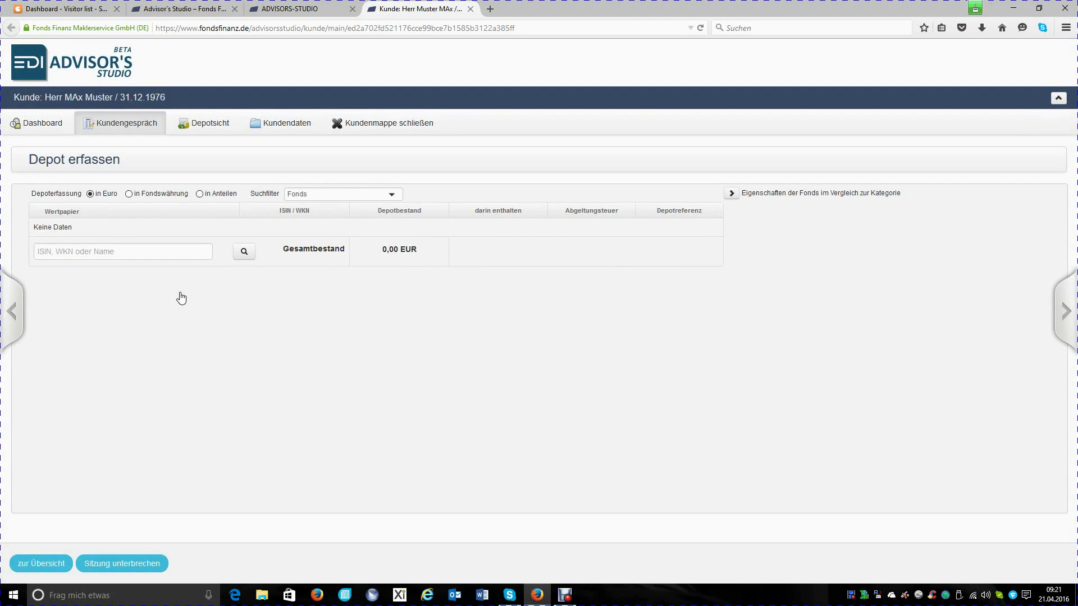
{"action": "left_click", "coordinate": [97, 252]}
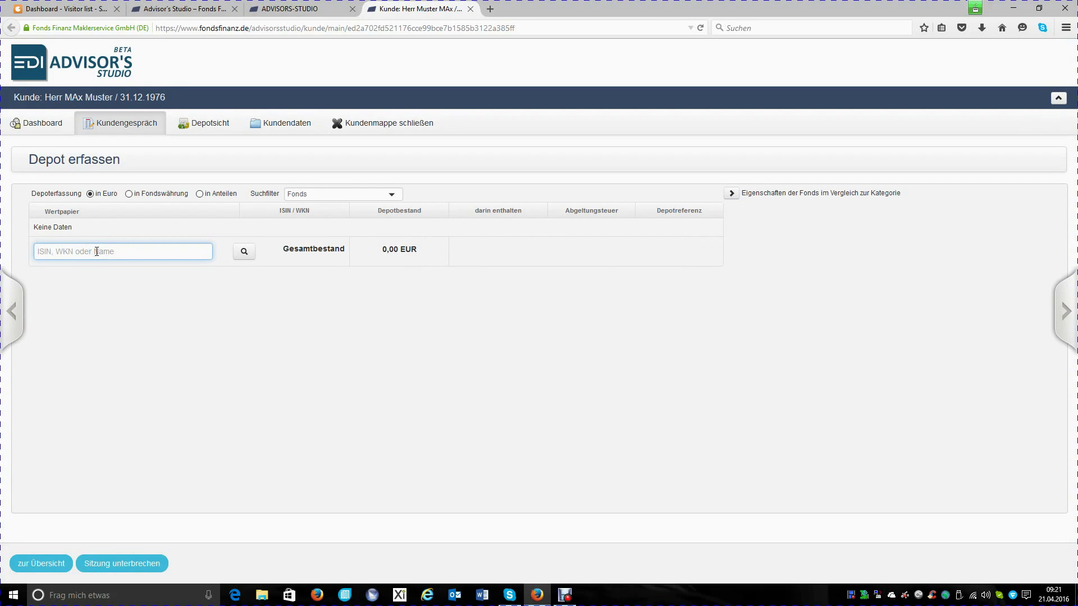
{"action": "type", "text": "DE0008474511"}
{"action": "left_click", "coordinate": [244, 253]}
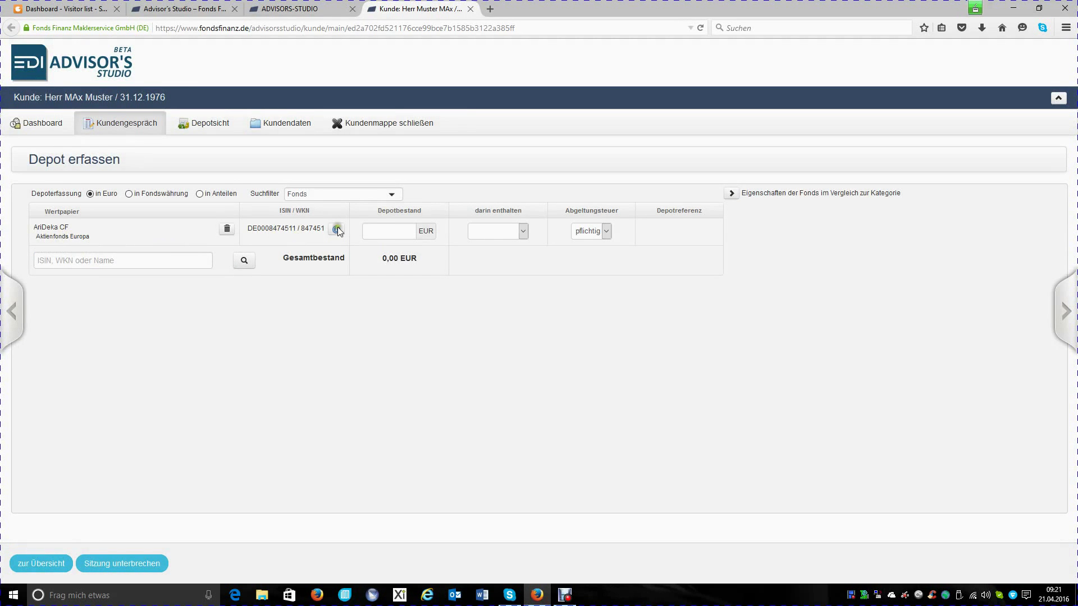
{"action": "left_click", "coordinate": [386, 233]}
{"action": "type", "text": "2.554,20"}
{"action": "key", "text": "Tab"}
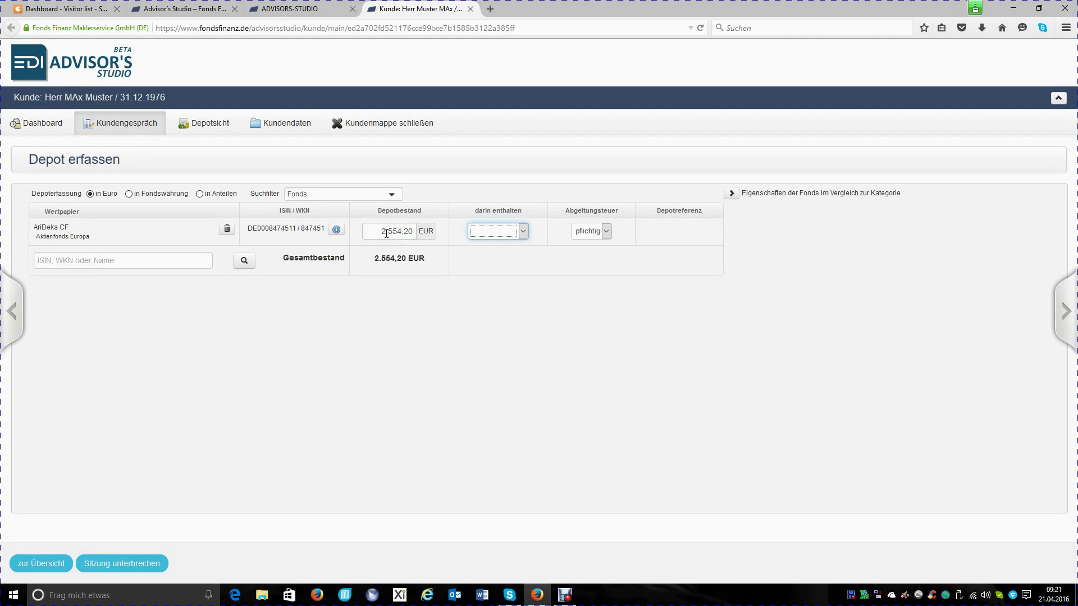
Begin entering the next fund, Deka Bund+S Finanz: 3-7 TF with WKN 977187, below the first holding.
{"action": "left_click", "coordinate": [132, 265]}
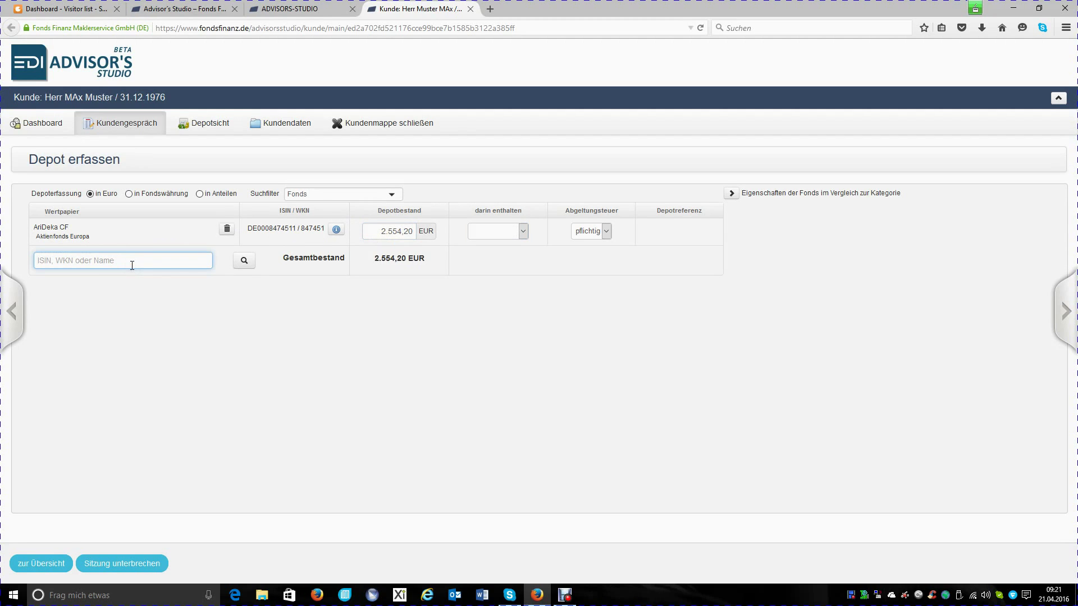
{"action": "type", "text": "97"}
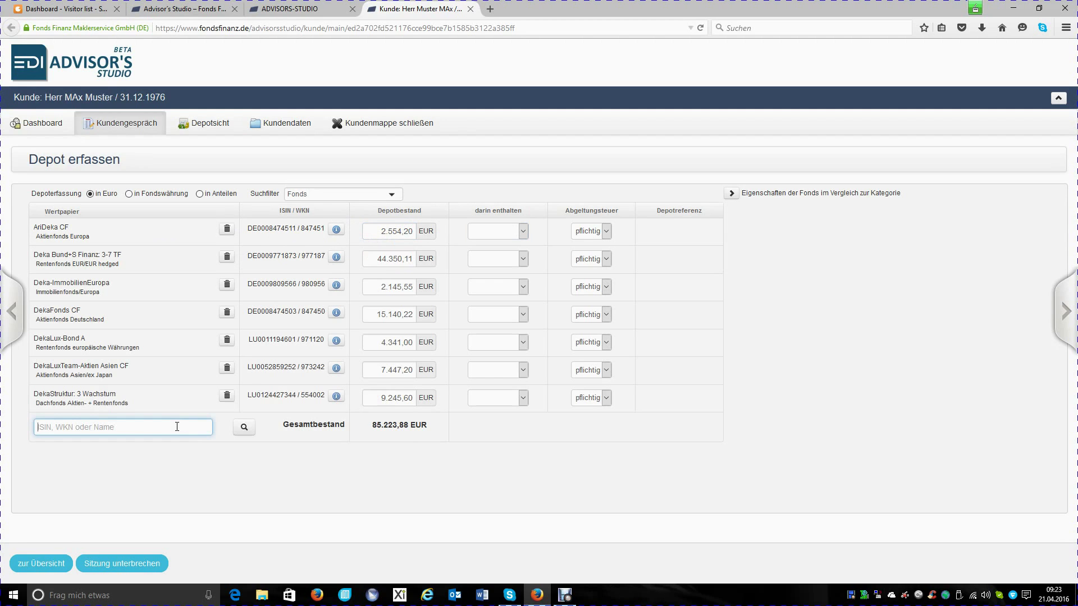
{"action": "type", "text": "LU0098472607"}
{"action": "left_click", "coordinate": [245, 429]}
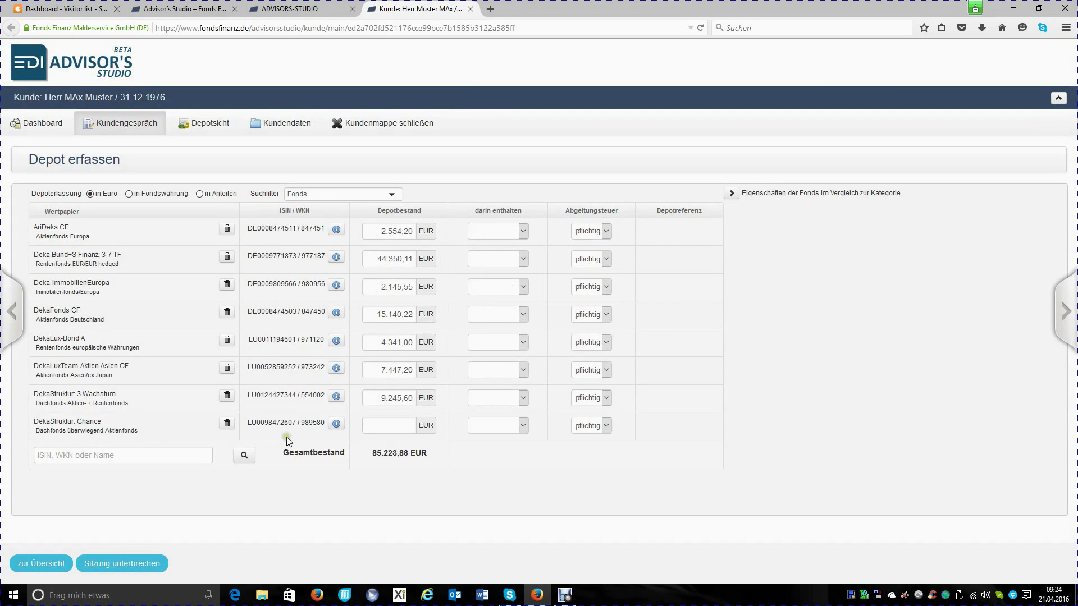
{"action": "left_click", "coordinate": [370, 426]}
{"action": "type", "text": "18"}
{"action": "type", "text": "669,70"}
{"action": "key", "text": "Tab"}
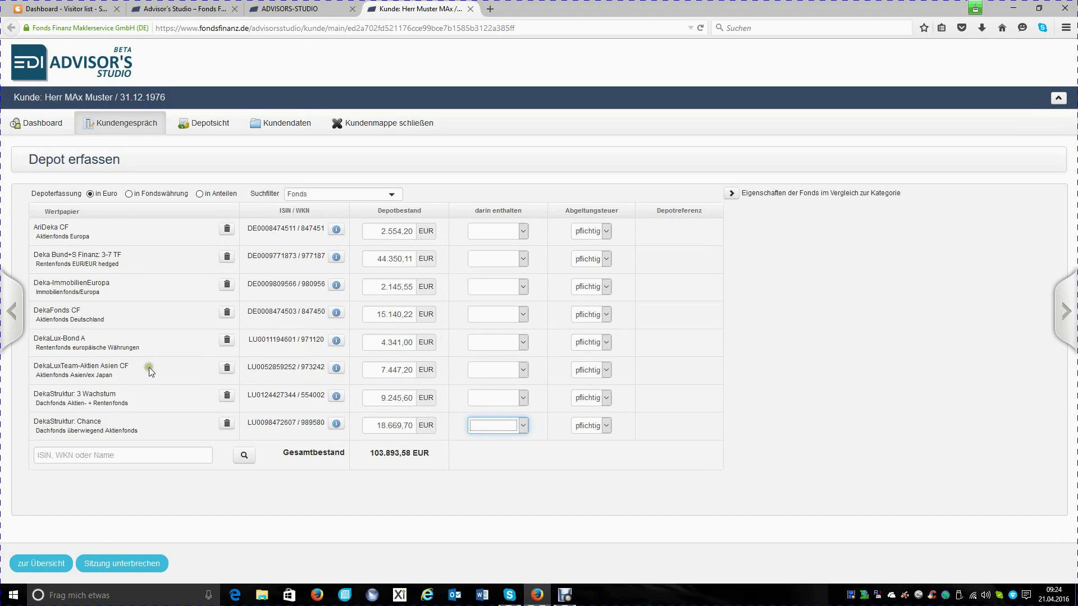
Proceed to the customer's expectations and enter a 5 % annual return target, an 8 % loss limit and a 10-year investment horizon.
{"action": "left_click", "coordinate": [1066, 312]}
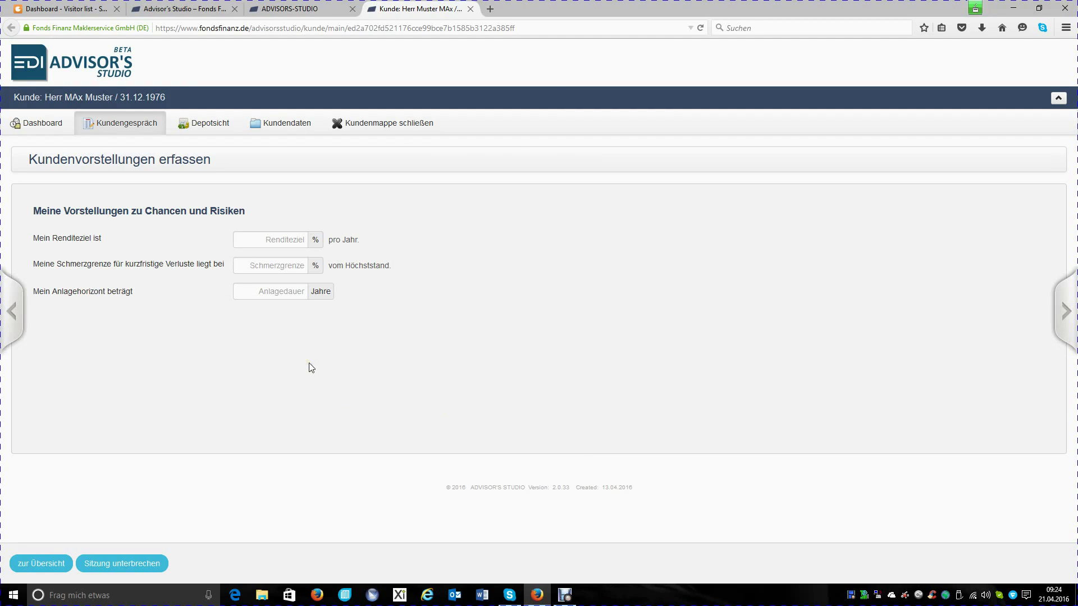
{"action": "left_click", "coordinate": [293, 241]}
{"action": "type", "text": "5"}
{"action": "left_click", "coordinate": [290, 267]}
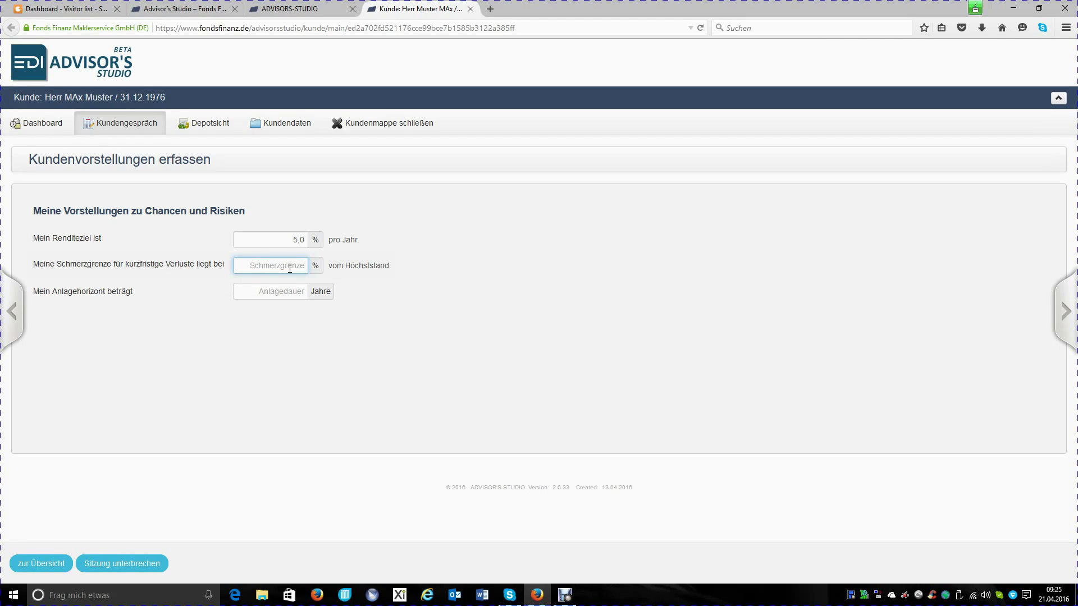
{"action": "type", "text": "8"}
{"action": "left_click", "coordinate": [290, 291]}
{"action": "type", "text": "10"}
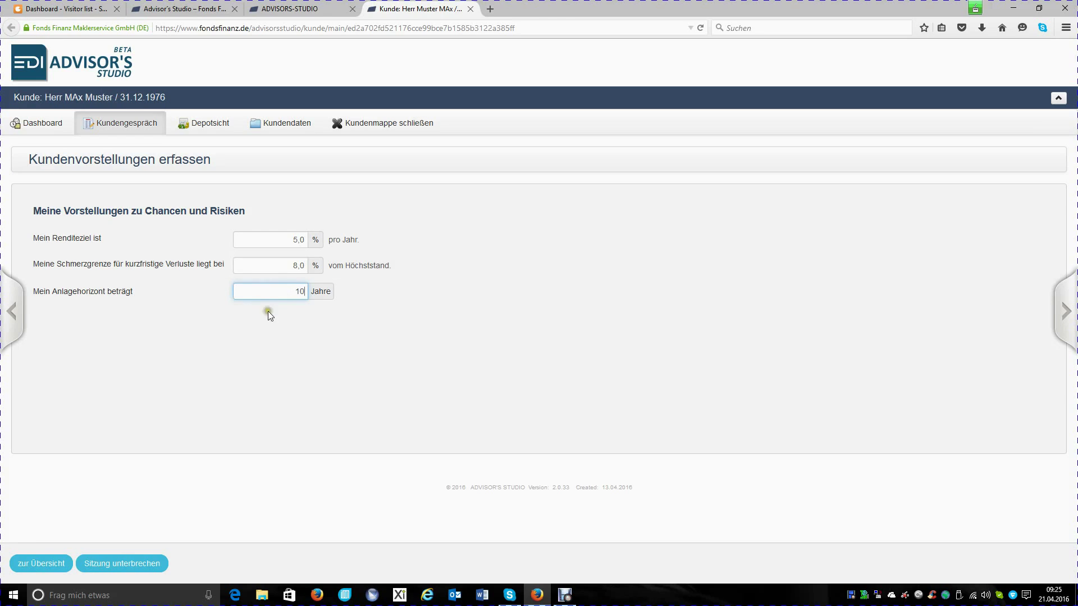
{"action": "left_click", "coordinate": [269, 317]}
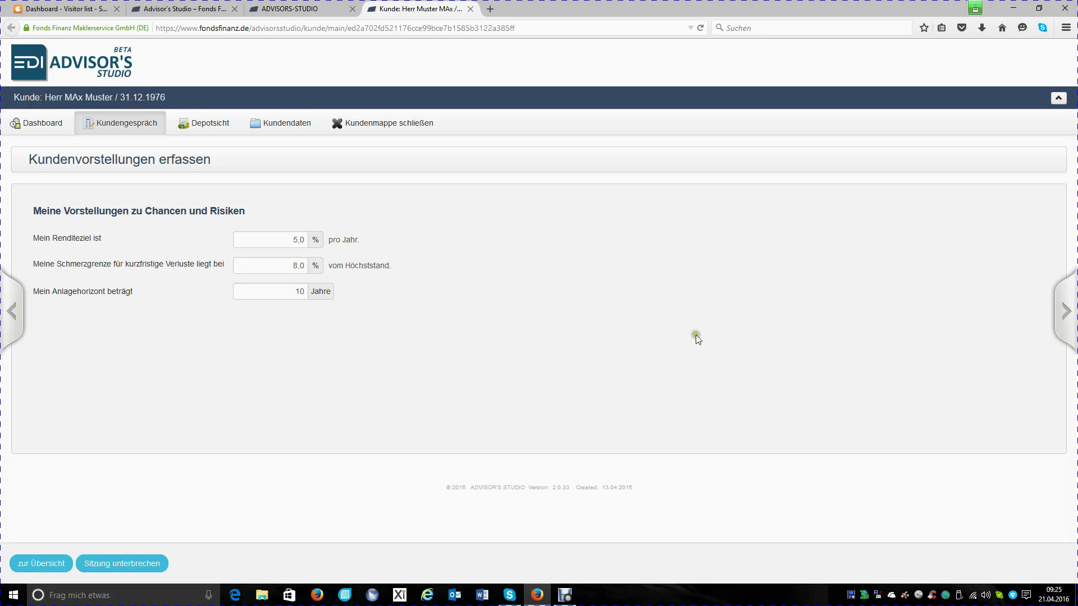
Proceed to the depot check and view the portfolio's past performance over three months and one year.
{"action": "left_click", "coordinate": [1066, 315]}
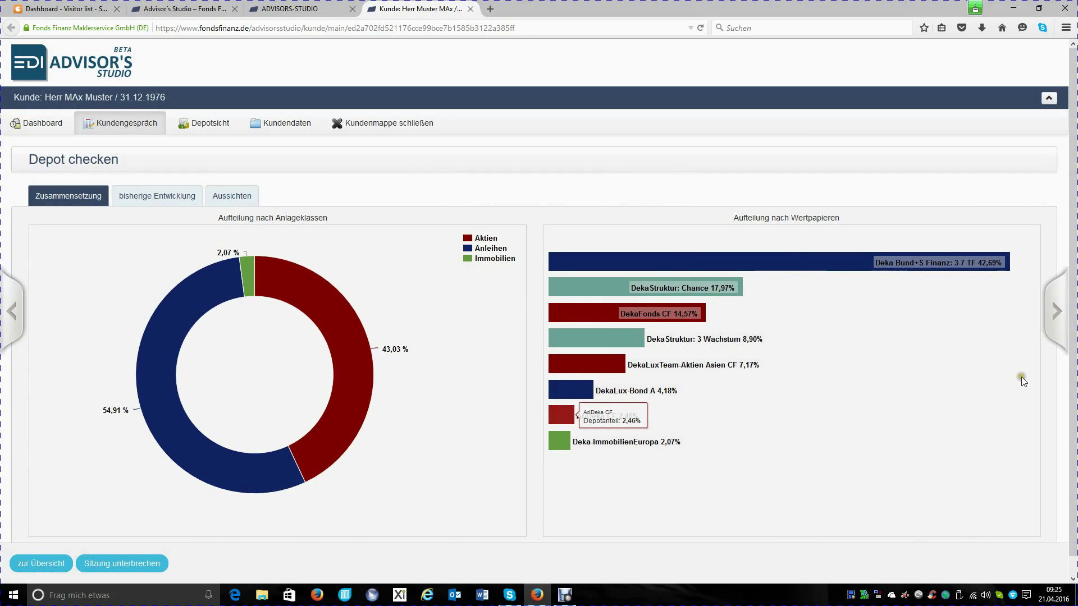
{"action": "left_click", "coordinate": [157, 200]}
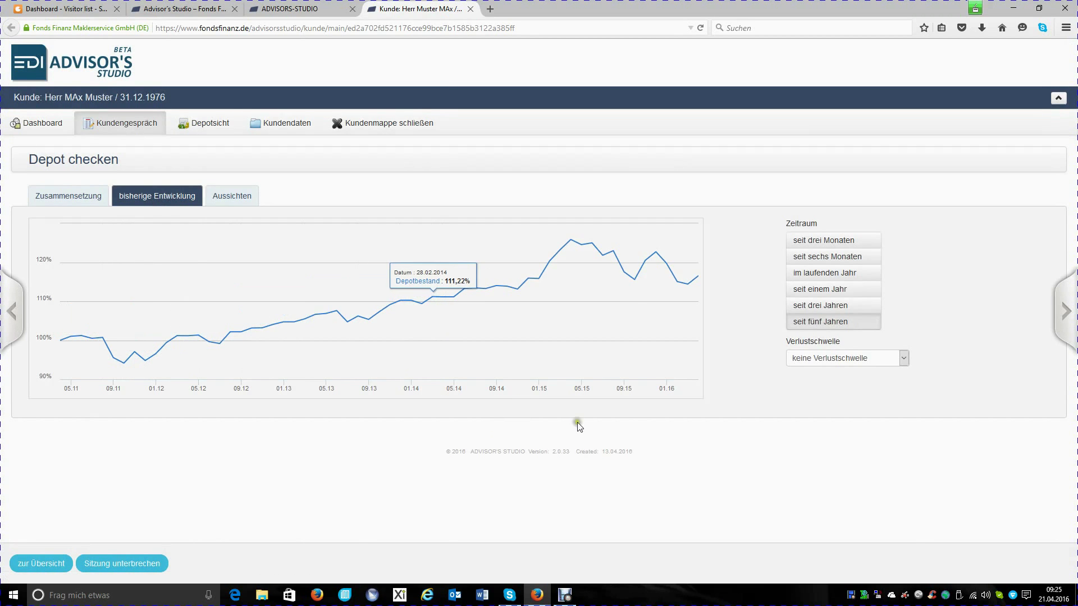
{"action": "left_click", "coordinate": [834, 242]}
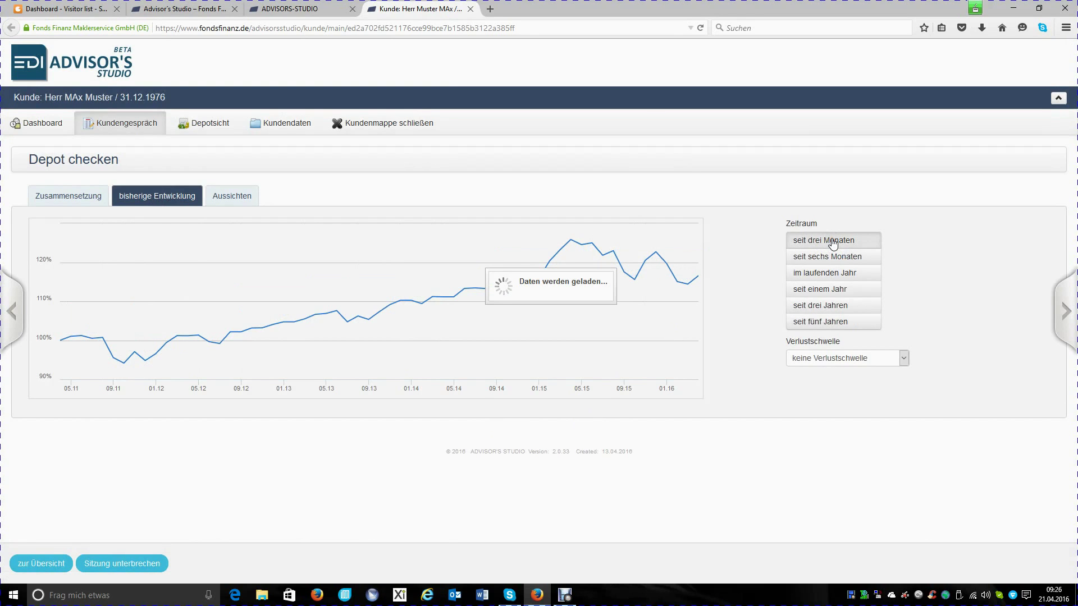
{"action": "left_click", "coordinate": [820, 289]}
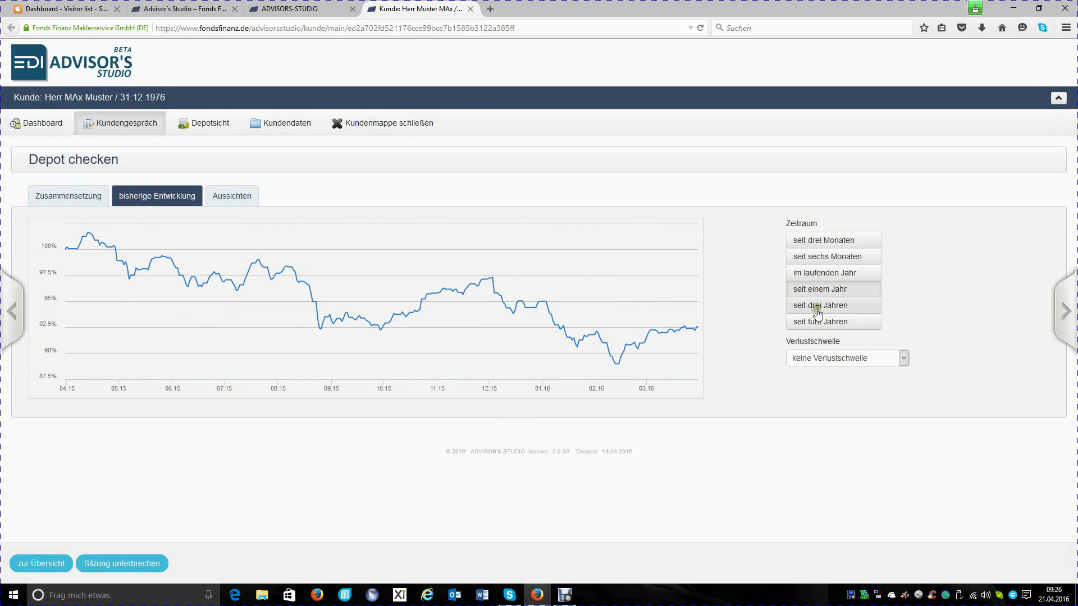
Compare the past performance with the loss threshold meine Schwelle (8.0%) over one year and three years.
{"action": "left_click", "coordinate": [903, 359]}
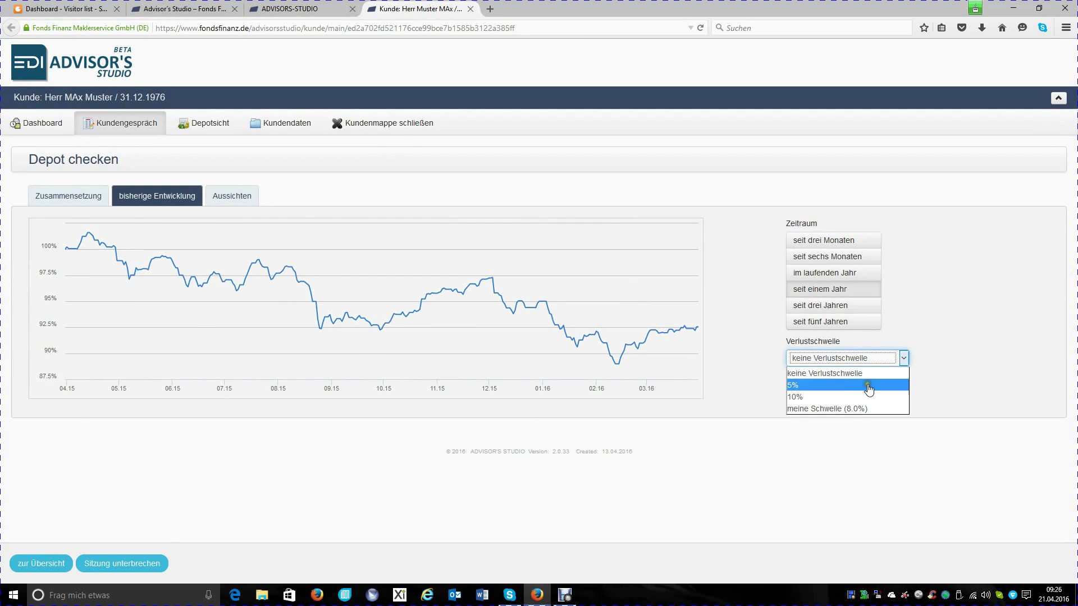
{"action": "left_click", "coordinate": [845, 409]}
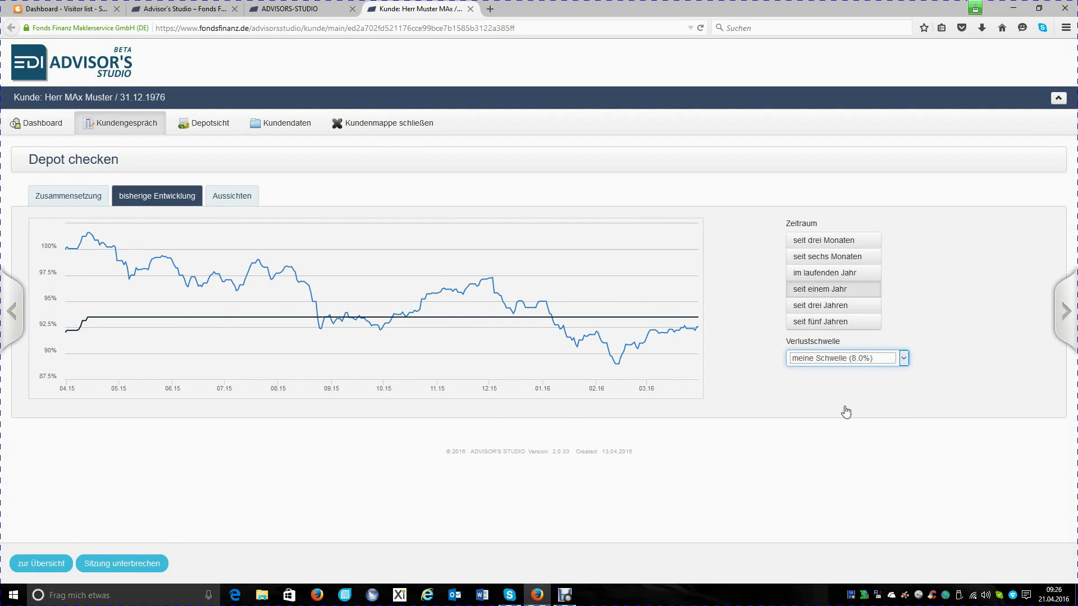
{"action": "left_click", "coordinate": [515, 370]}
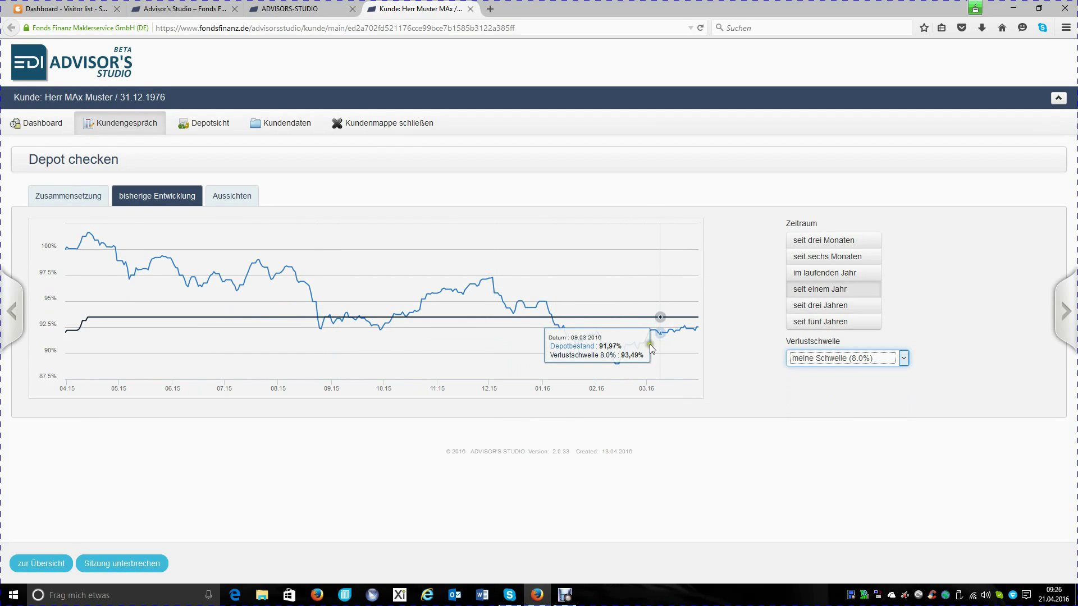
{"action": "left_click", "coordinate": [809, 309]}
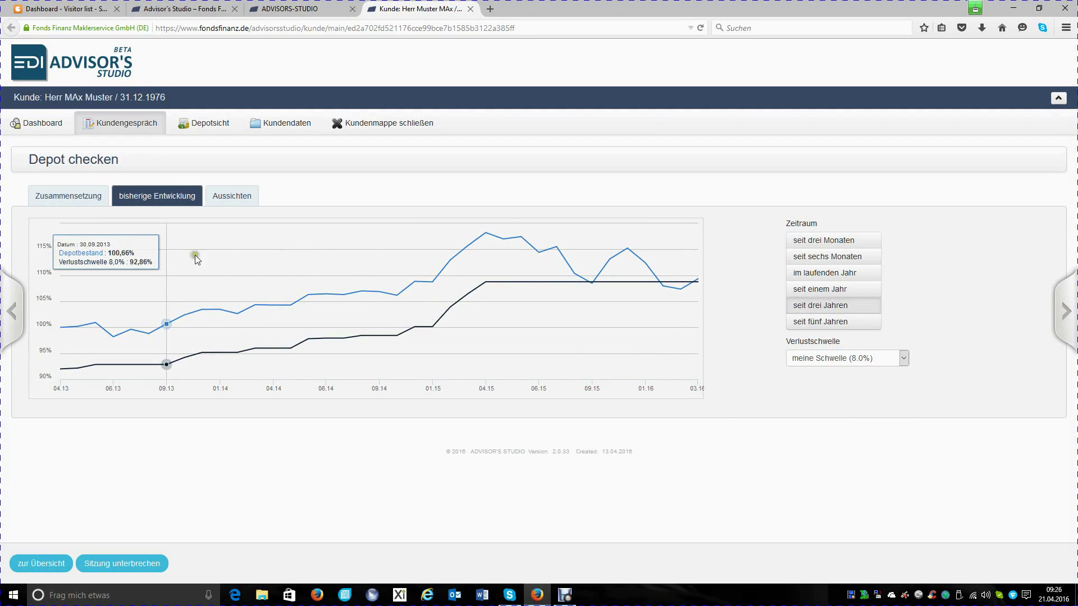
Examine the existing depot's expected return and risk against the efficiency line in the Aussichten view.
{"action": "left_click", "coordinate": [233, 197]}
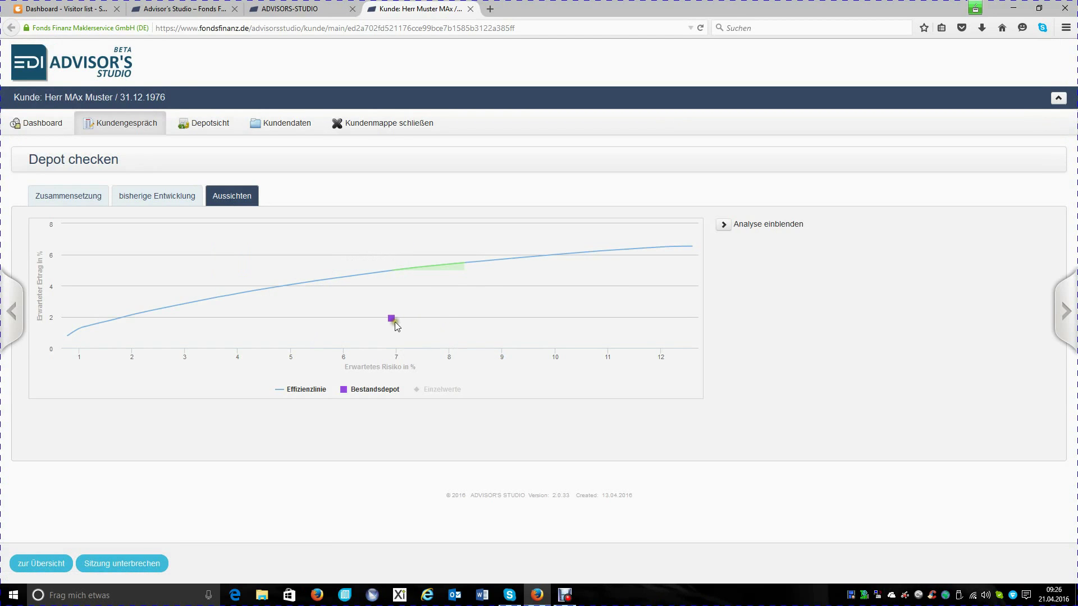
{"action": "mouse_move", "coordinate": [394, 322]}
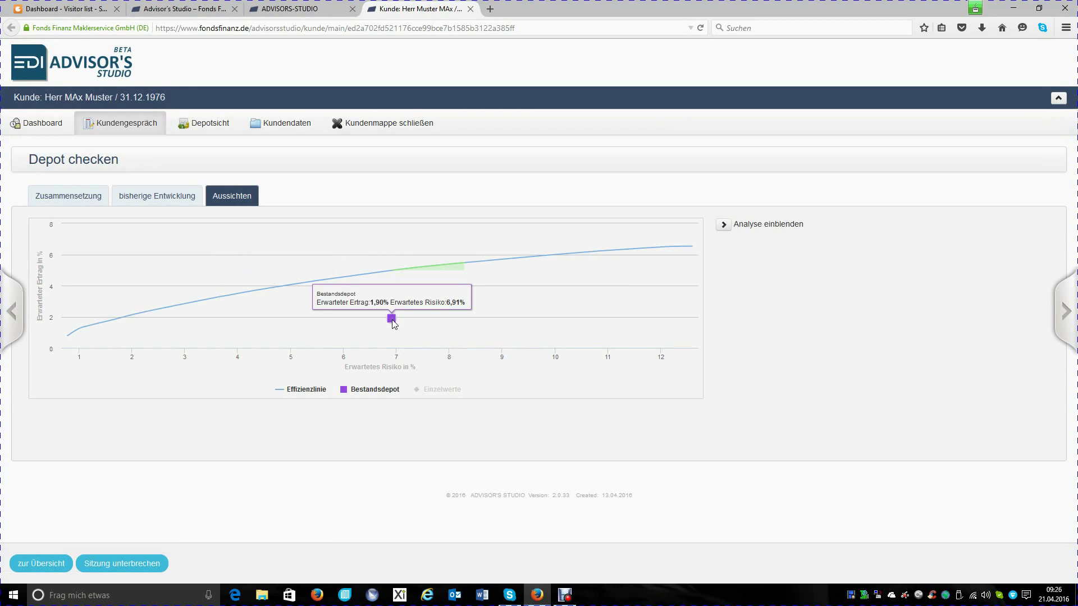